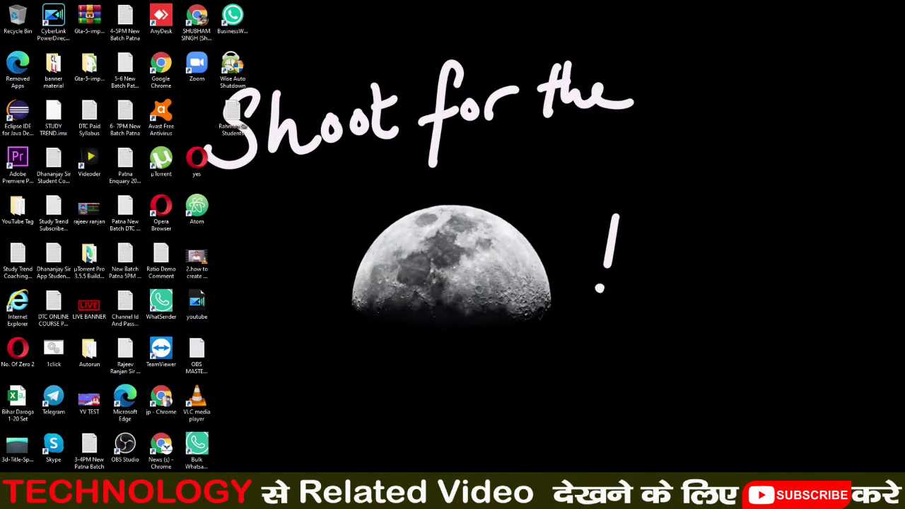
# Search Windows for 'poww' and launch PowerPoint from the best-match result
pyautogui.press('super')
pyautogui.write('po')
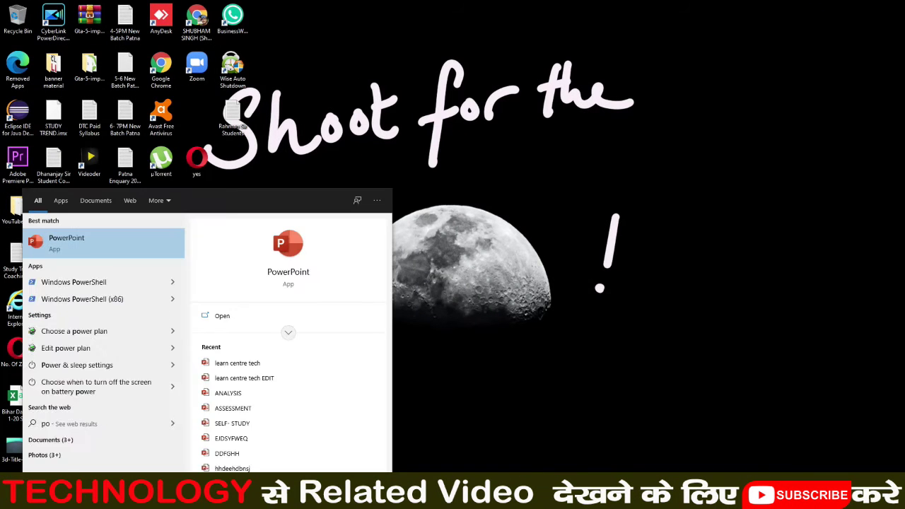
pyautogui.write('ww')
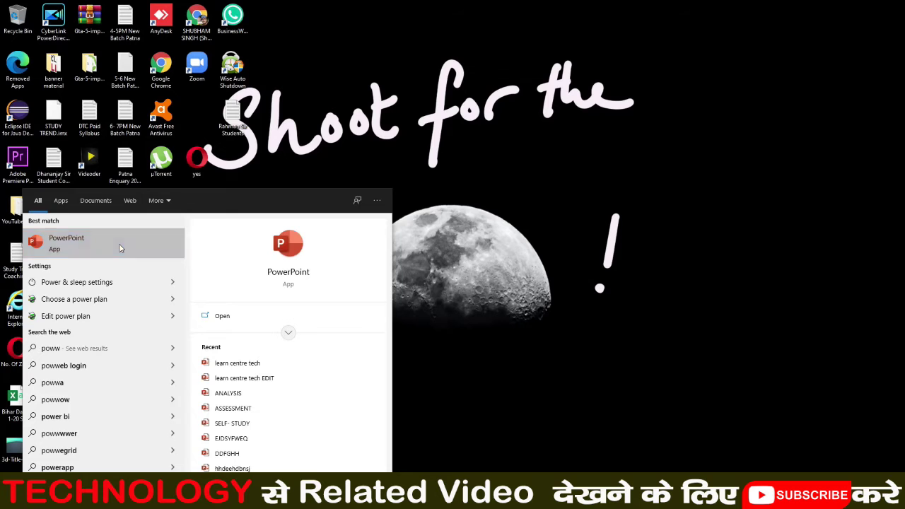
pyautogui.click(118, 246)
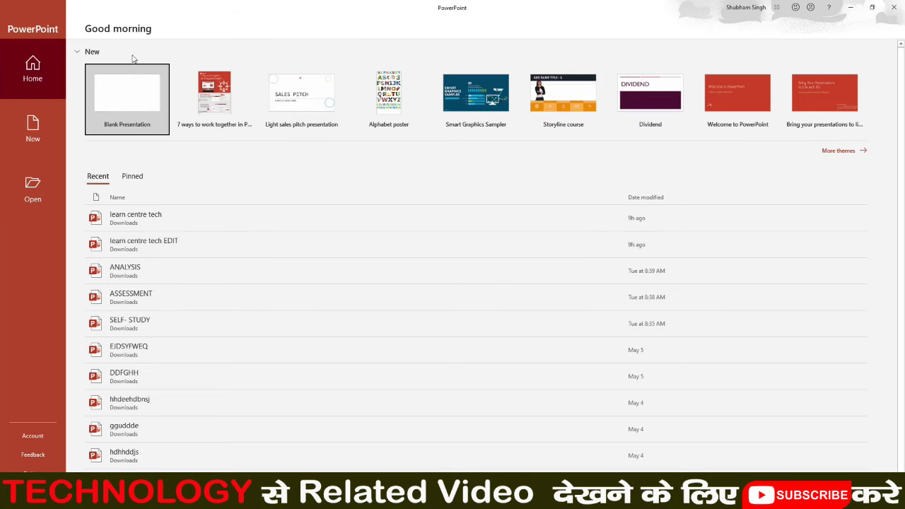
# Create a Blank Presentation and select its single title slide in the slide list
pyautogui.click(124, 98)
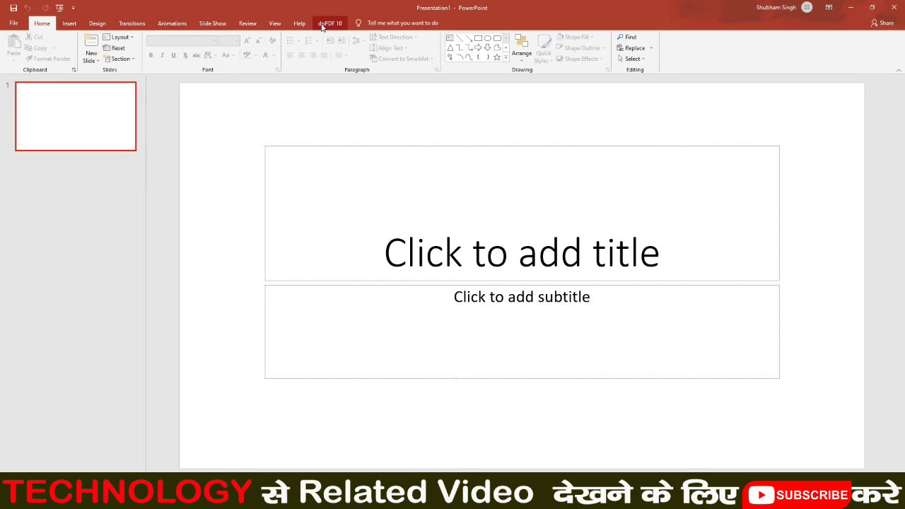
pyautogui.click(64, 111)
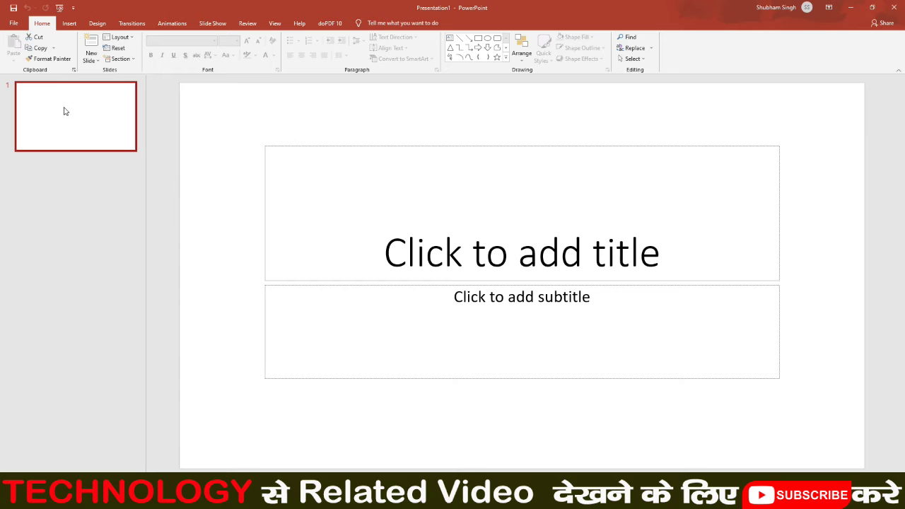
pyautogui.rightClick(64, 111)
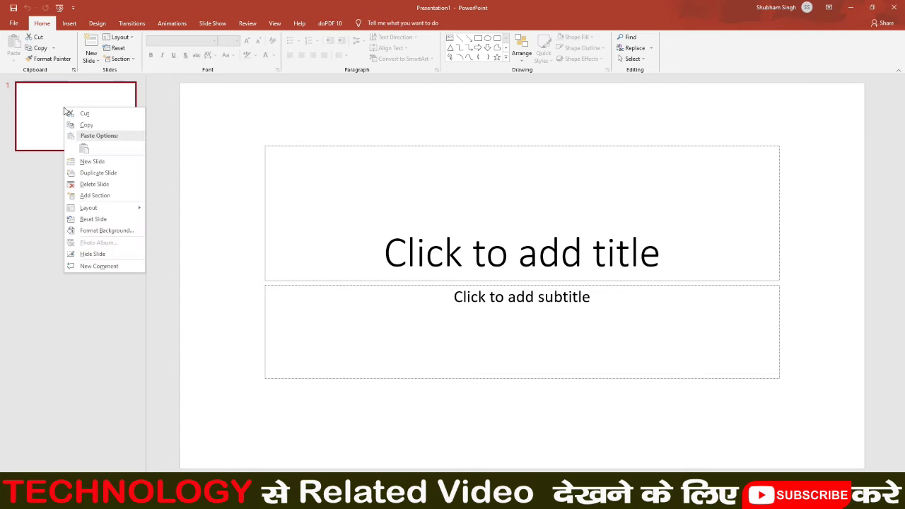
pyautogui.moveTo(105, 209)
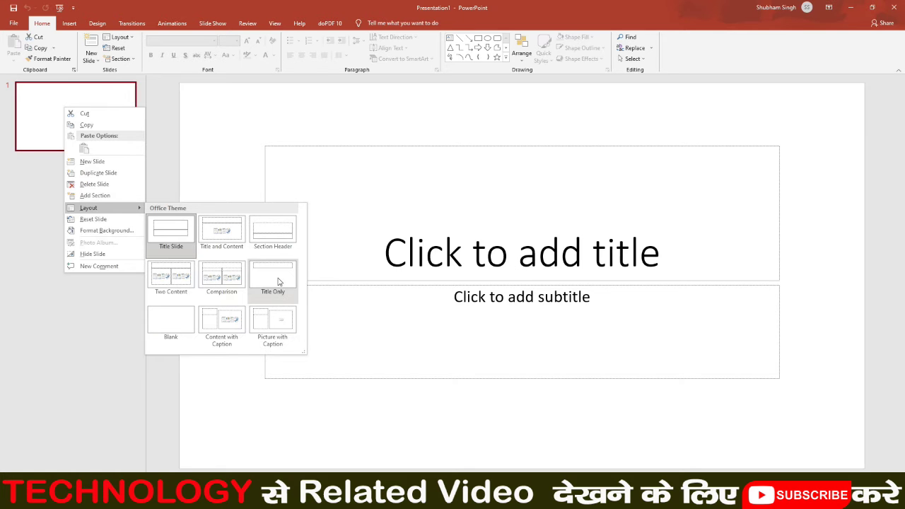
pyautogui.click(174, 329)
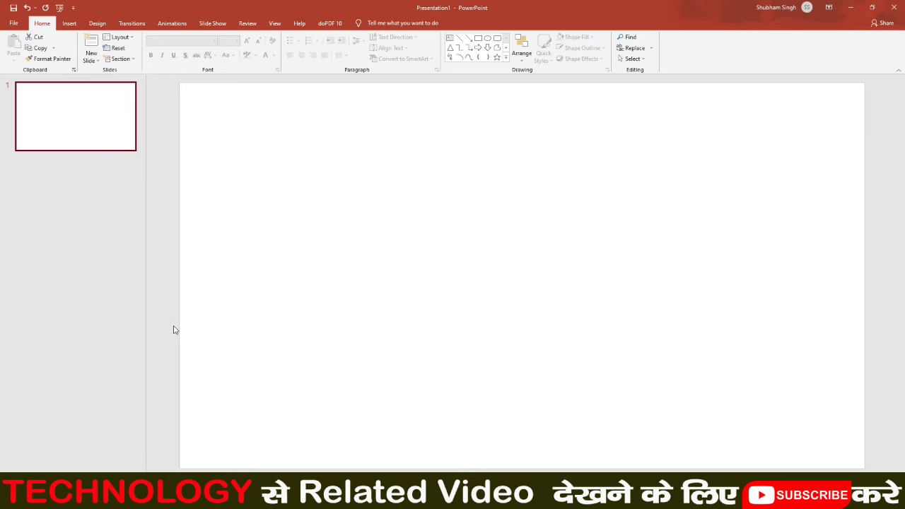
pyautogui.click(309, 175)
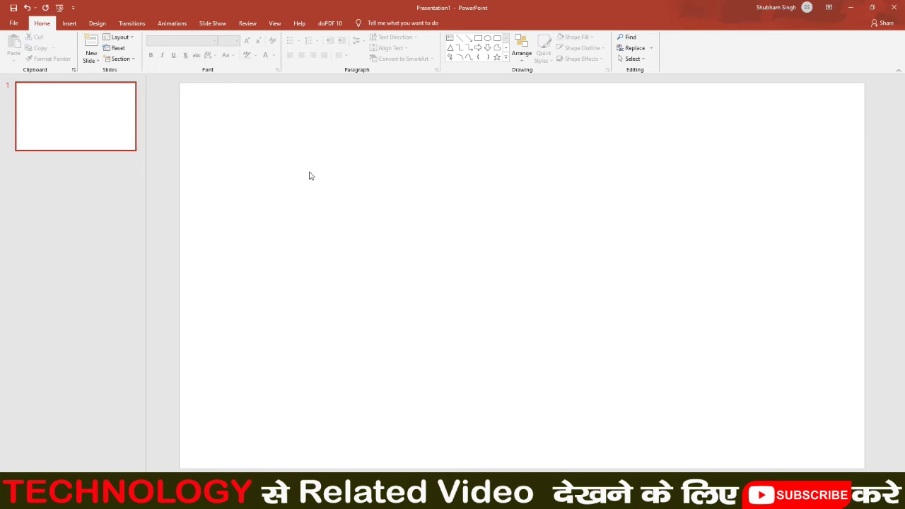
pyautogui.click(70, 24)
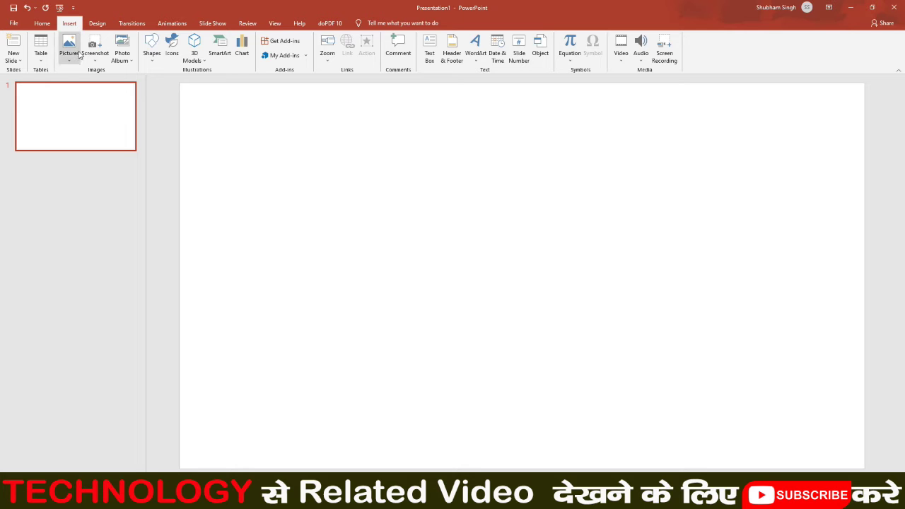
pyautogui.click(73, 50)
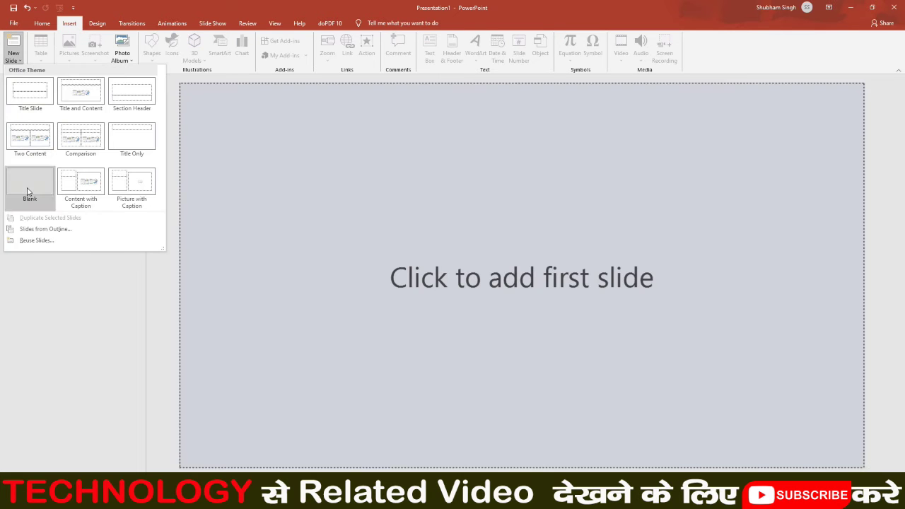
pyautogui.click(28, 185)
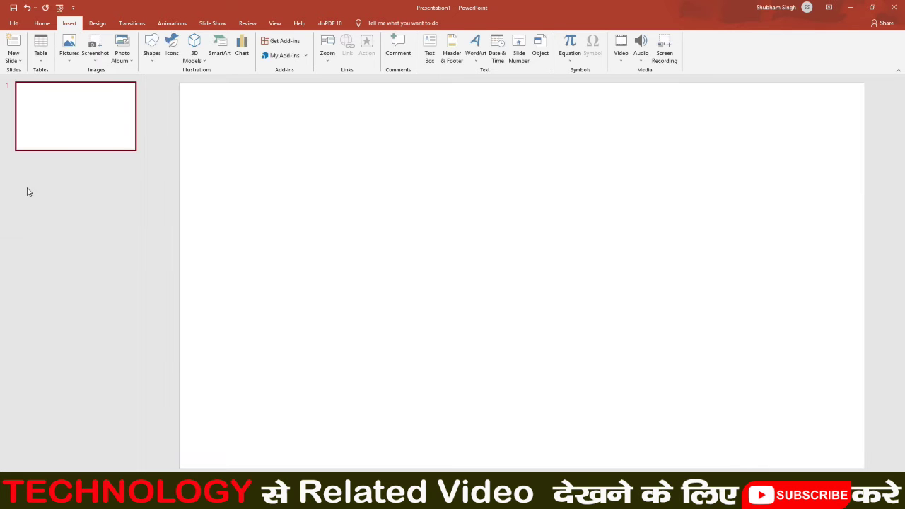
pyautogui.rightClick(71, 115)
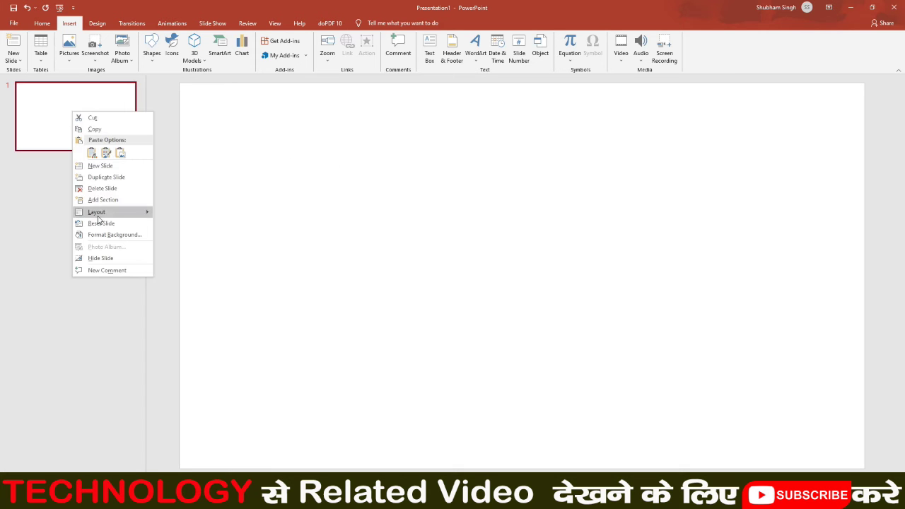
pyautogui.moveTo(105, 215)
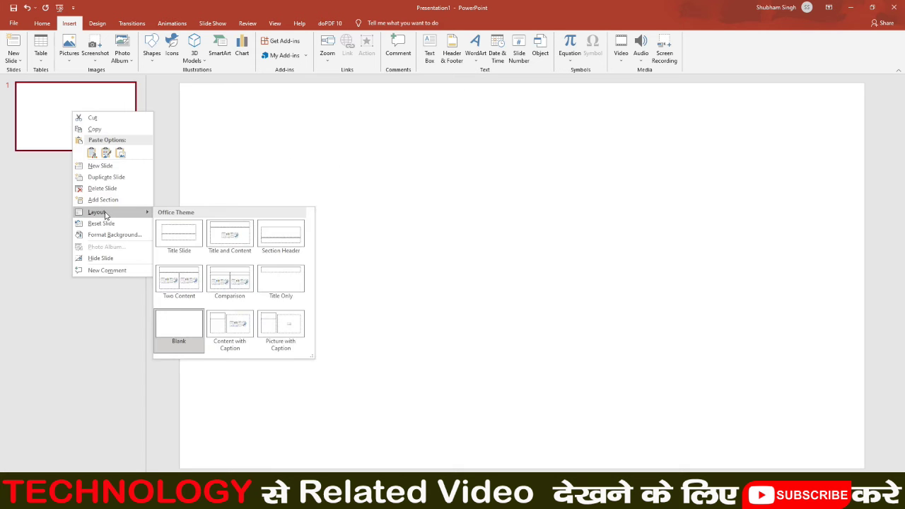
pyautogui.click(179, 247)
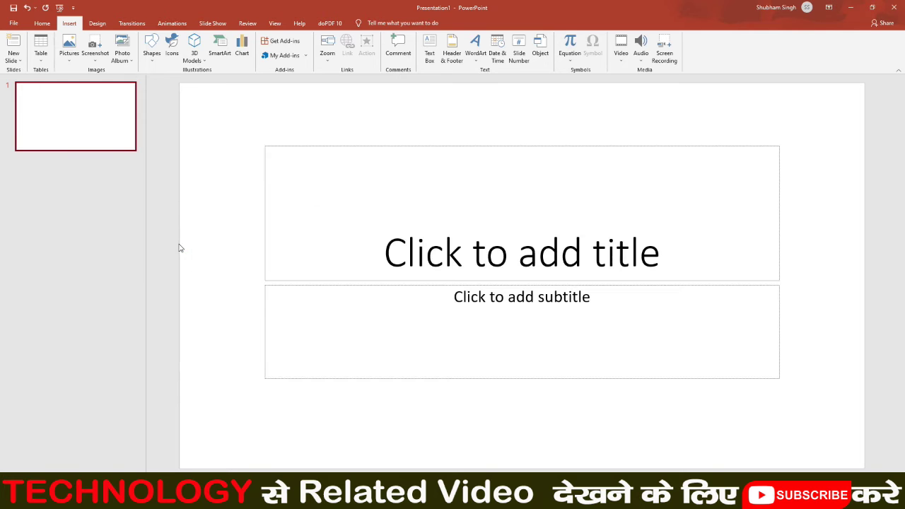
# Title slide 1 'Hello ...' with the subtitle 'Good Morning'
pyautogui.click(593, 249)
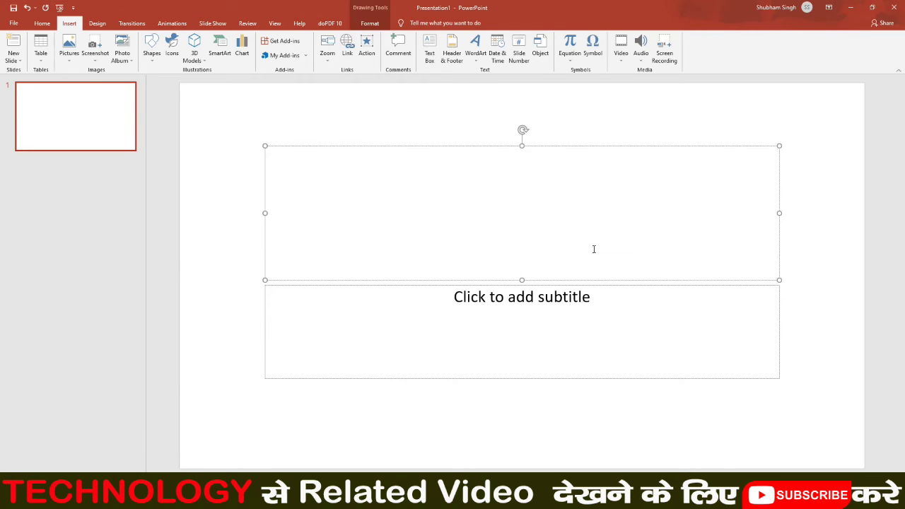
pyautogui.write('Hello ')
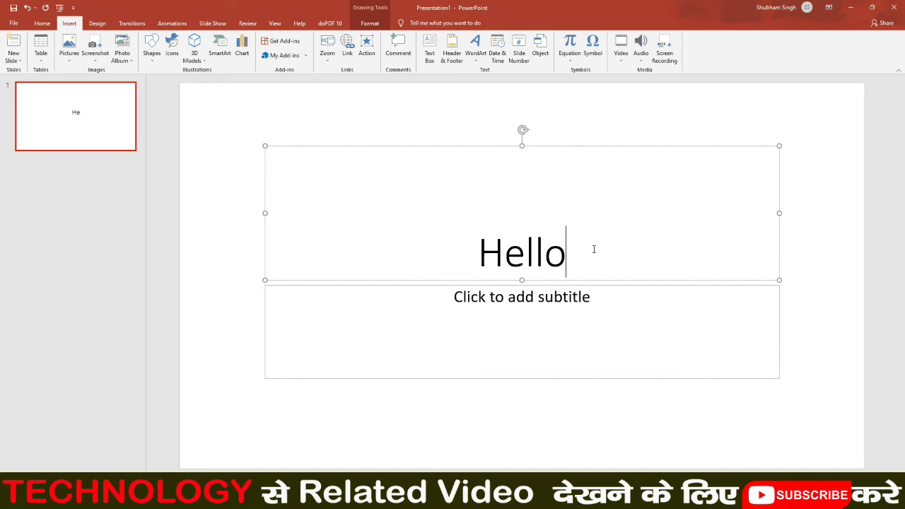
pyautogui.write('...')
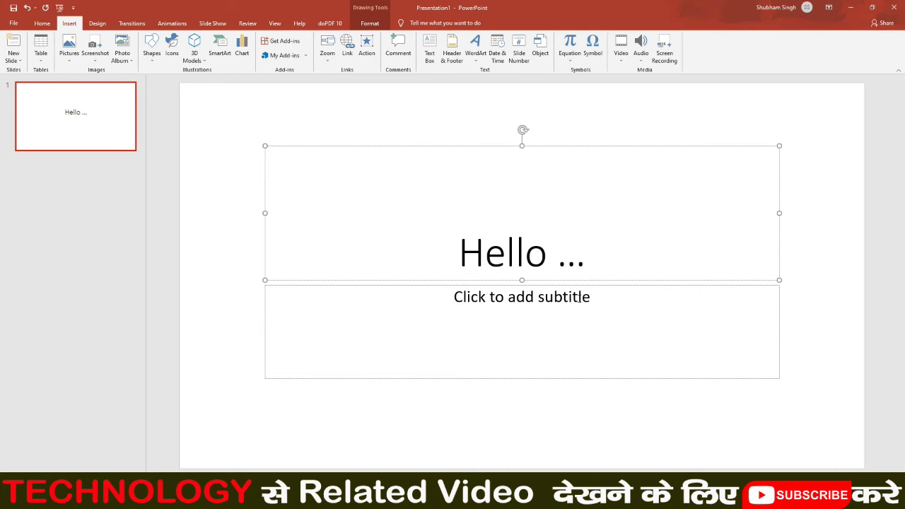
pyautogui.click(579, 298)
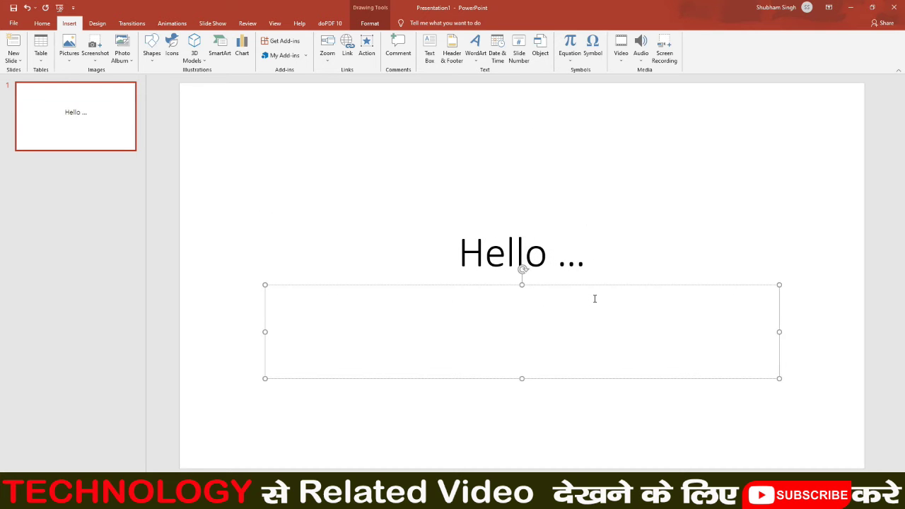
pyautogui.write('Good Morning')
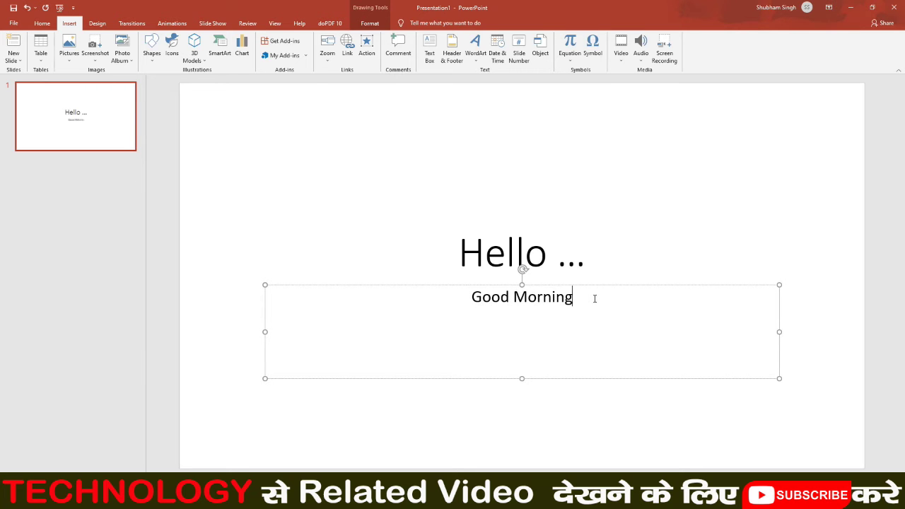
pyautogui.click(506, 251)
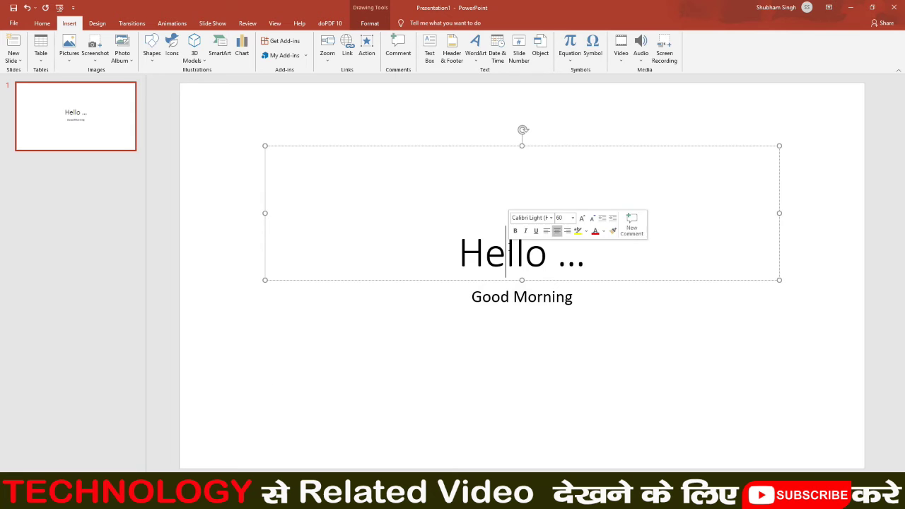
pyautogui.click(82, 119)
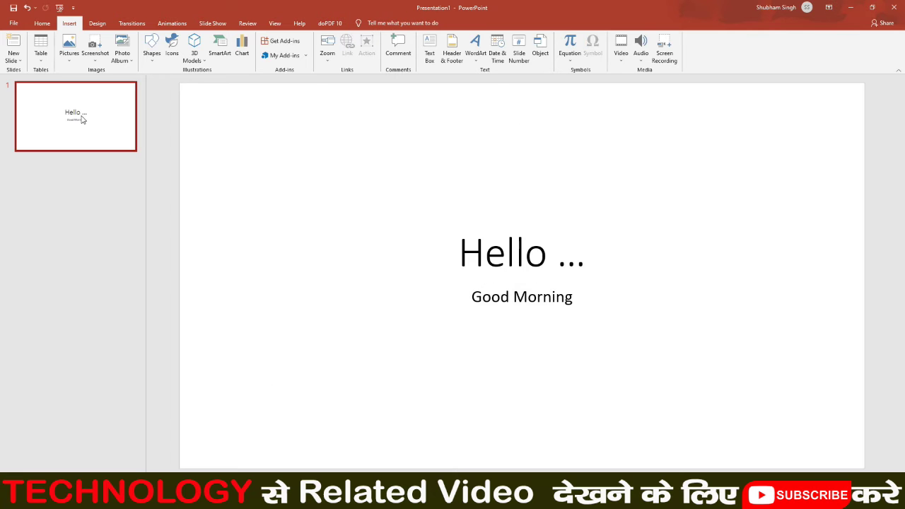
pyautogui.rightClick(82, 119)
pyautogui.click(47, 103)
# Add a blank slide 2 and insert 800px_COLOURBOX14978382 from the Pictures folder onto it
pyautogui.click(14, 58)
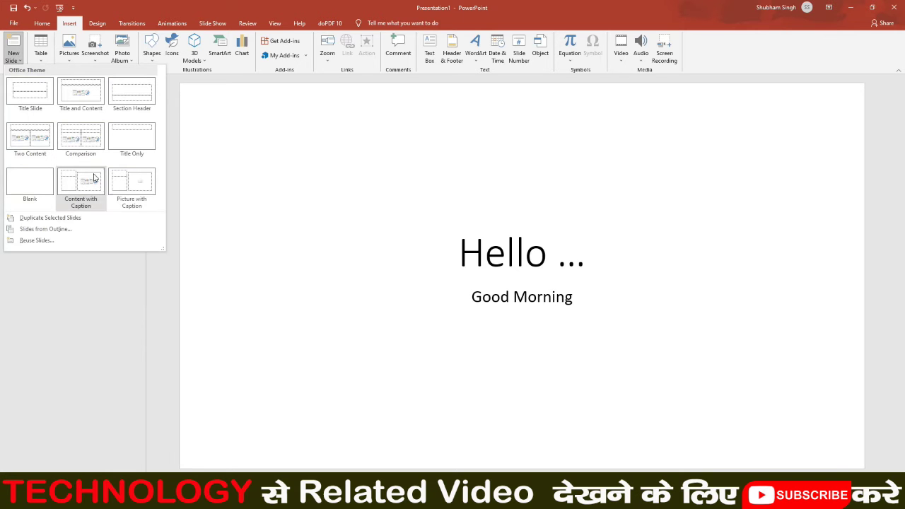
pyautogui.click(34, 189)
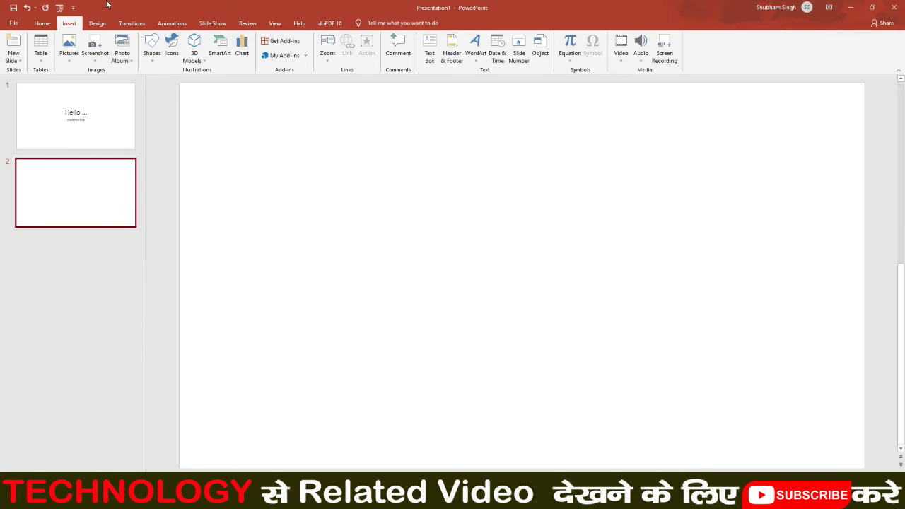
pyautogui.click(69, 53)
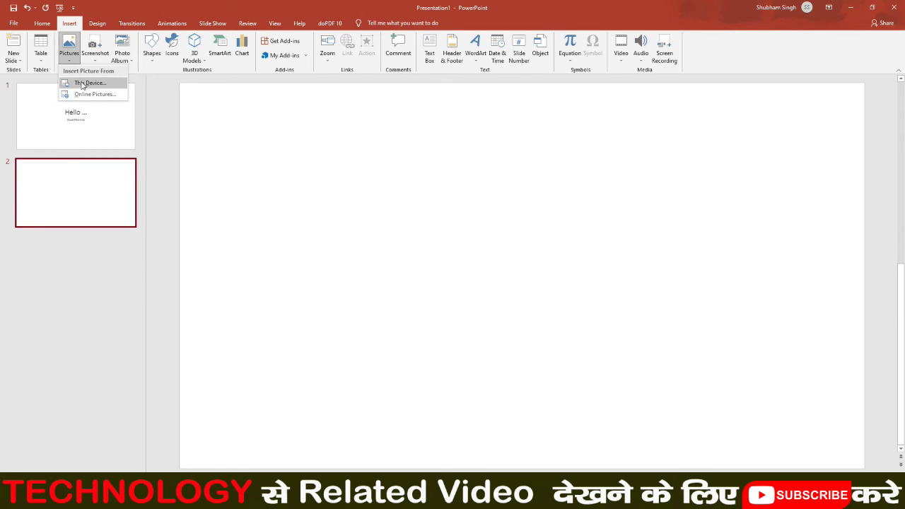
pyautogui.click(82, 85)
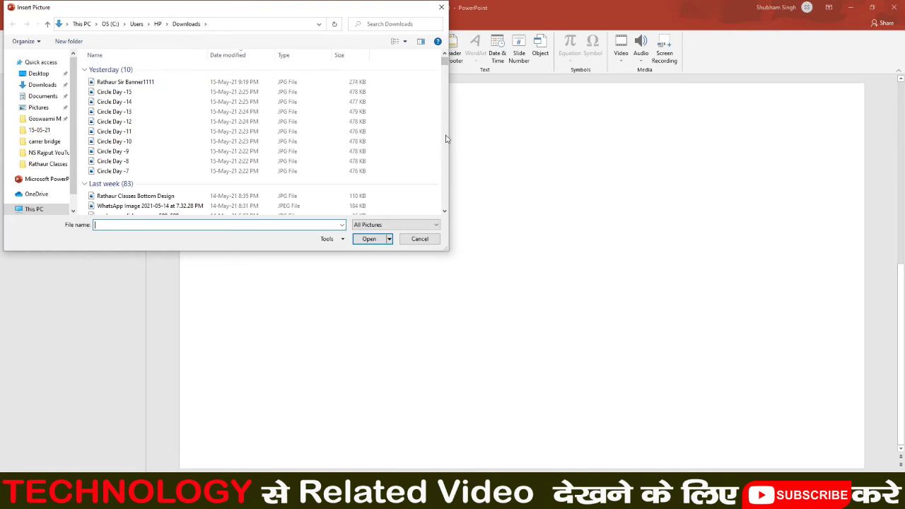
pyautogui.click(39, 108)
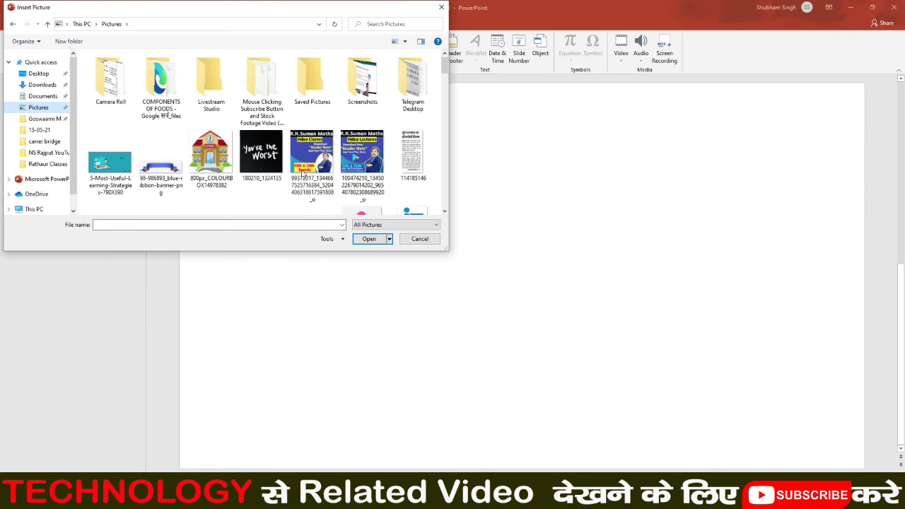
pyautogui.click(210, 154)
pyautogui.click(370, 238)
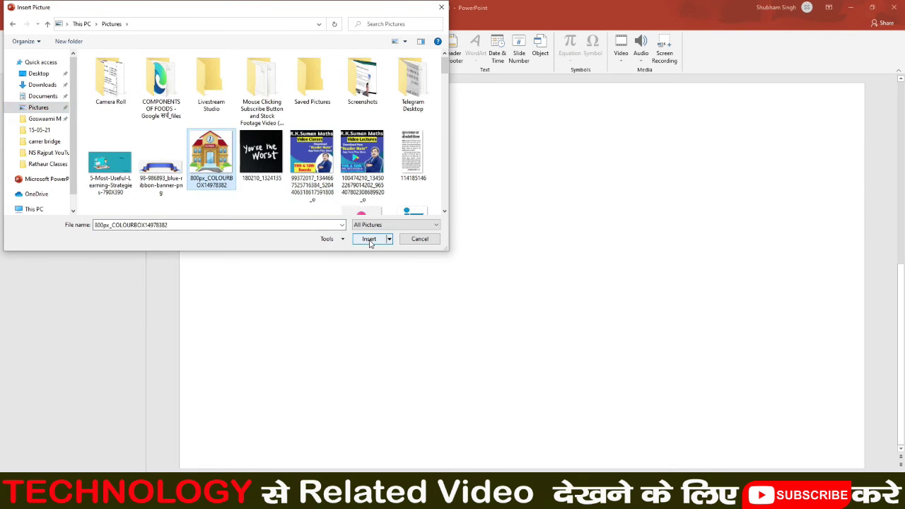
# Enlarge the school picture to about 4.2 inches and move it toward the slide centre
pyautogui.click(543, 314)
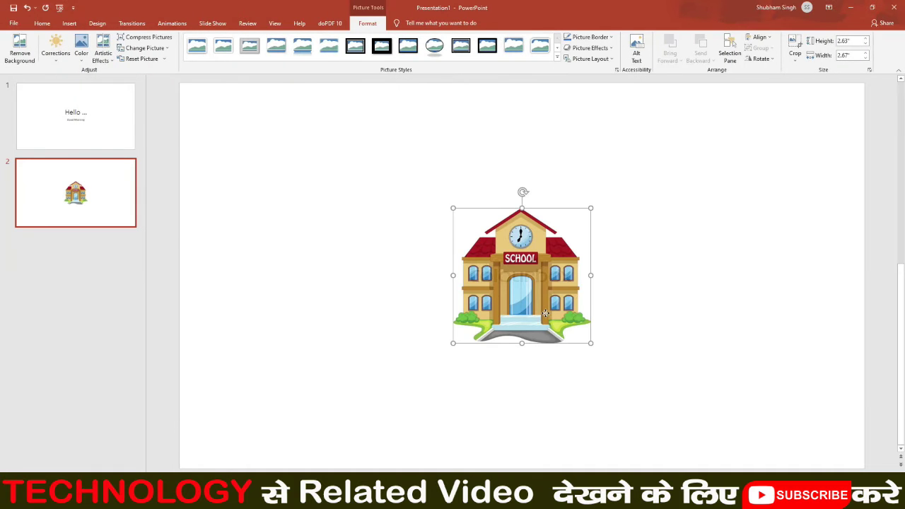
pyautogui.moveTo(495, 344)
pyautogui.mouseDown()
pyautogui.moveTo(479, 279)
pyautogui.moveTo(357, 359)
pyautogui.mouseUp()
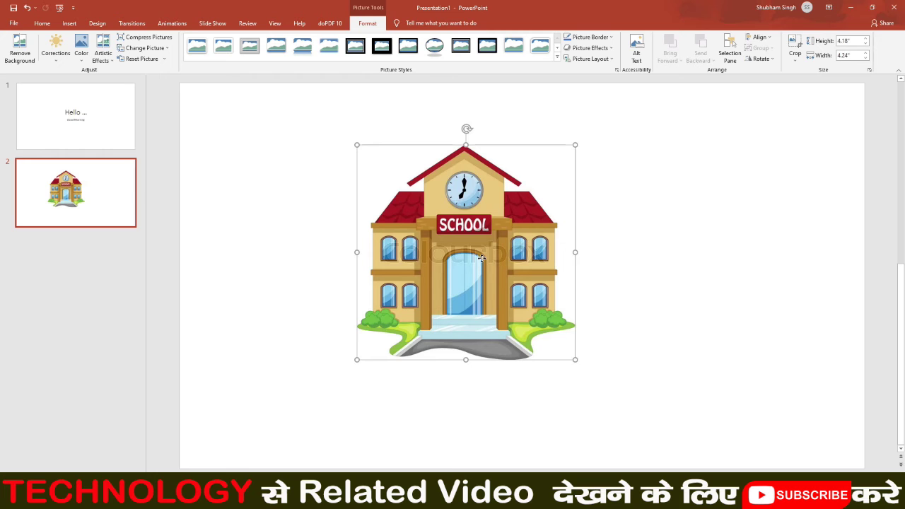
pyautogui.moveTo(481, 258); pyautogui.dragTo(526, 267)
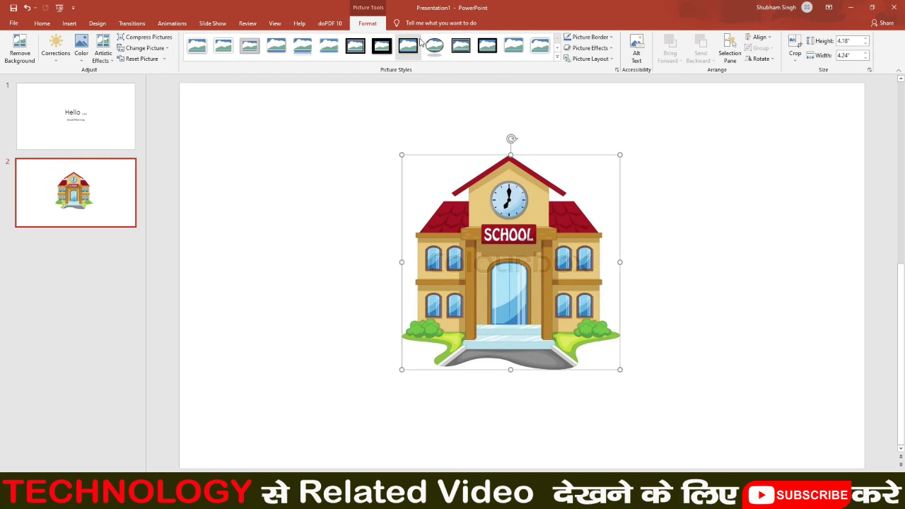
pyautogui.click(97, 24)
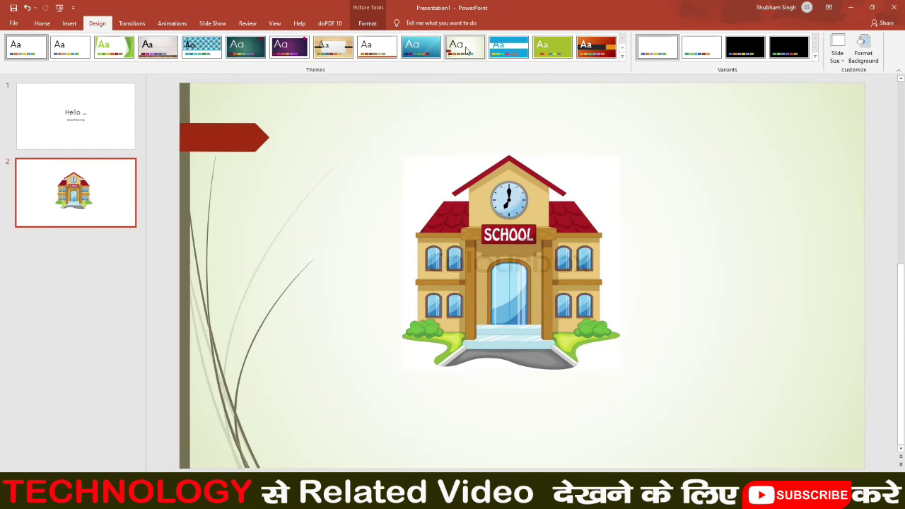
# Apply the green Facet theme with the red arrow shape to both slides
pyautogui.click(465, 50)
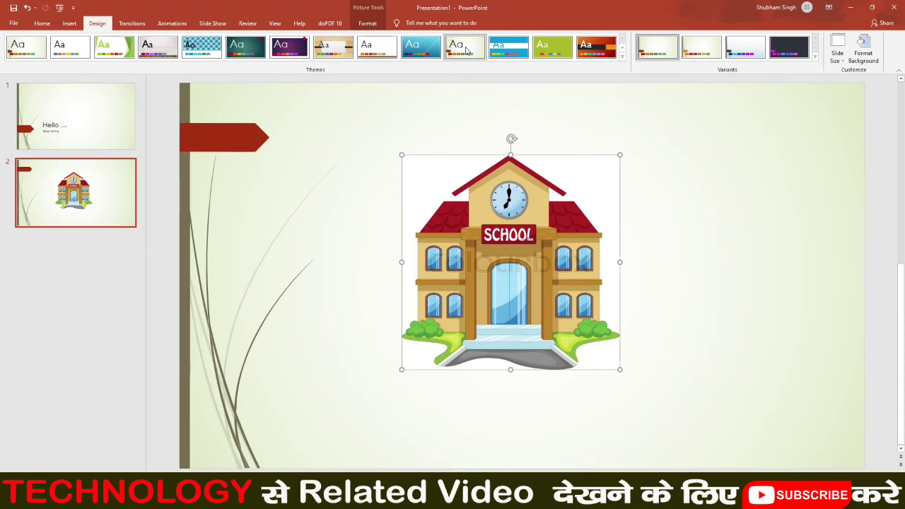
pyautogui.click(134, 23)
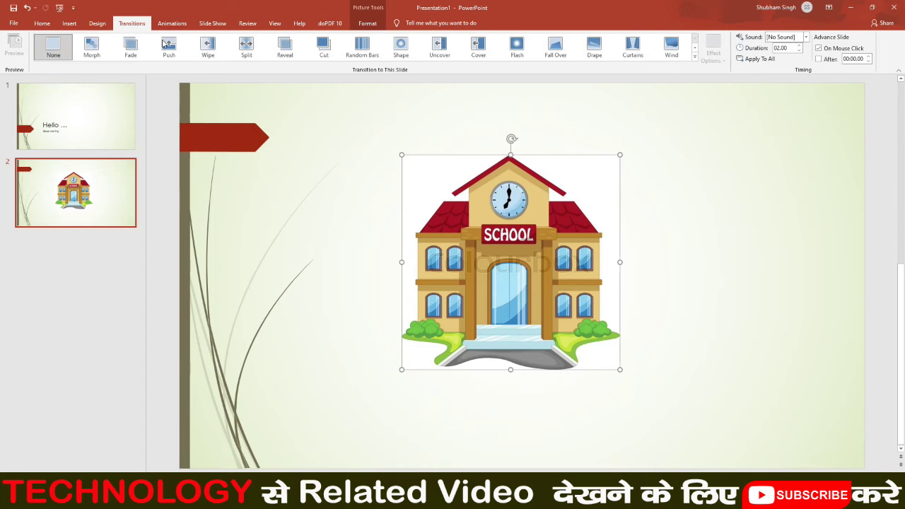
# Give slide 2 a Wipe transition lasting 01.00, replacing the initial Push
pyautogui.click(170, 51)
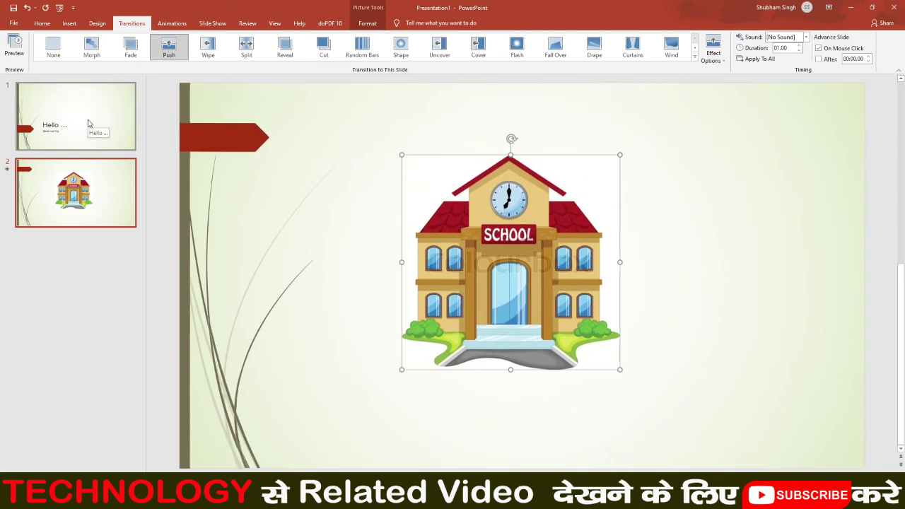
pyautogui.click(214, 44)
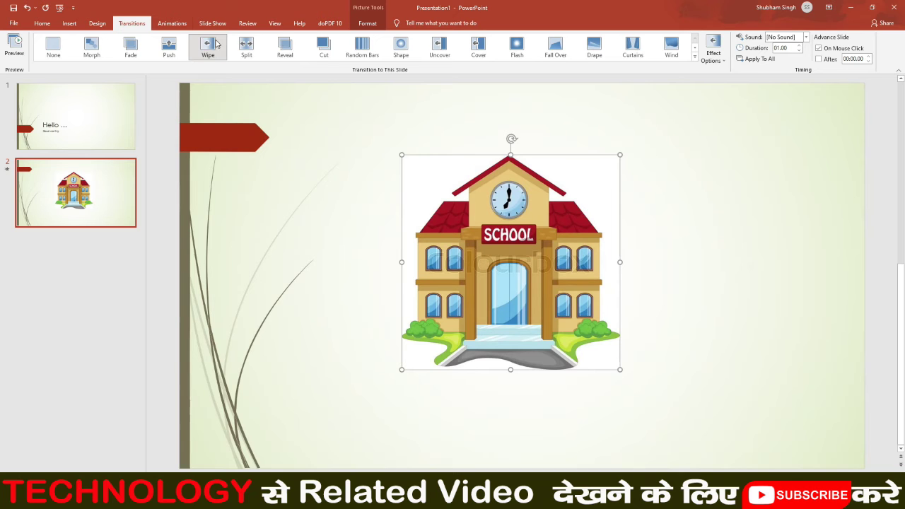
pyautogui.click(169, 24)
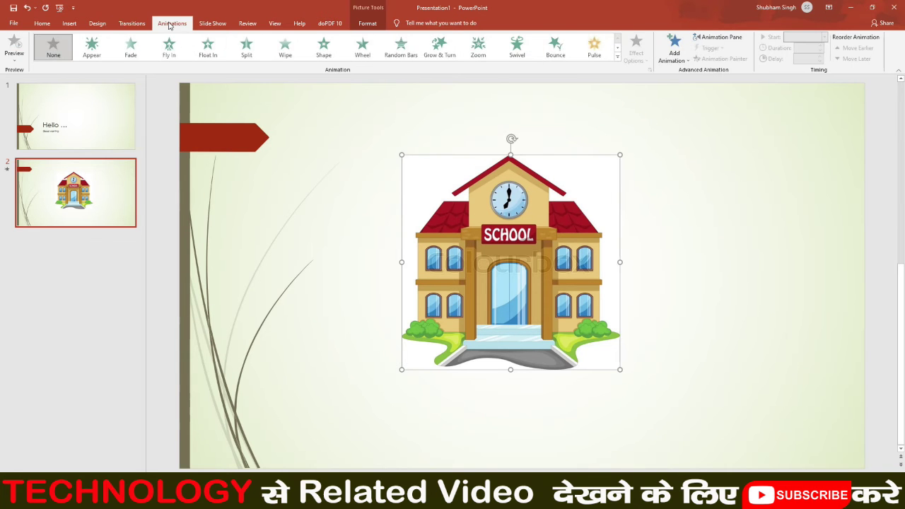
# Try Fly In and Float In on the school picture, then settle on Split
pyautogui.click(169, 50)
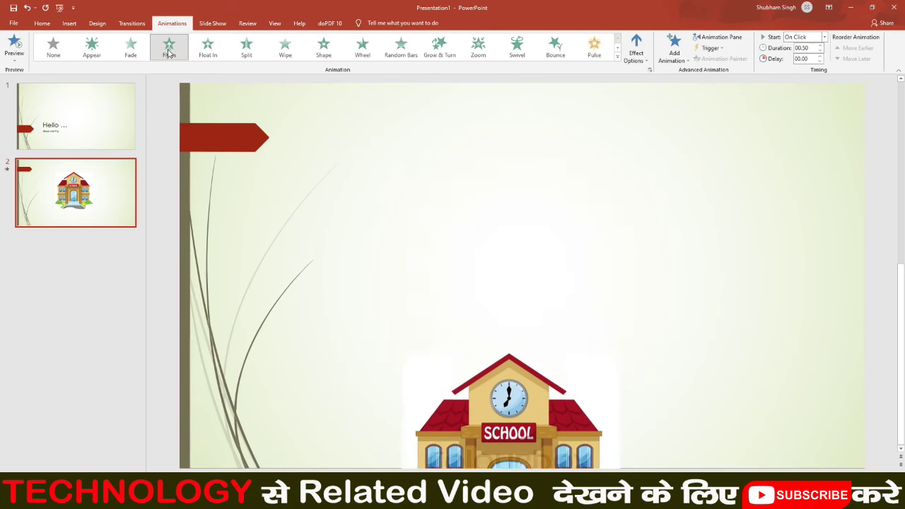
pyautogui.click(207, 50)
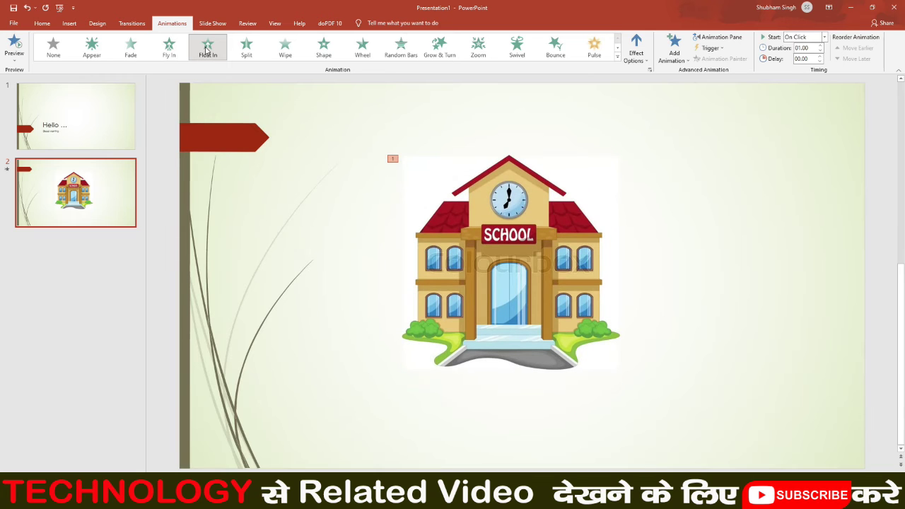
pyautogui.click(251, 49)
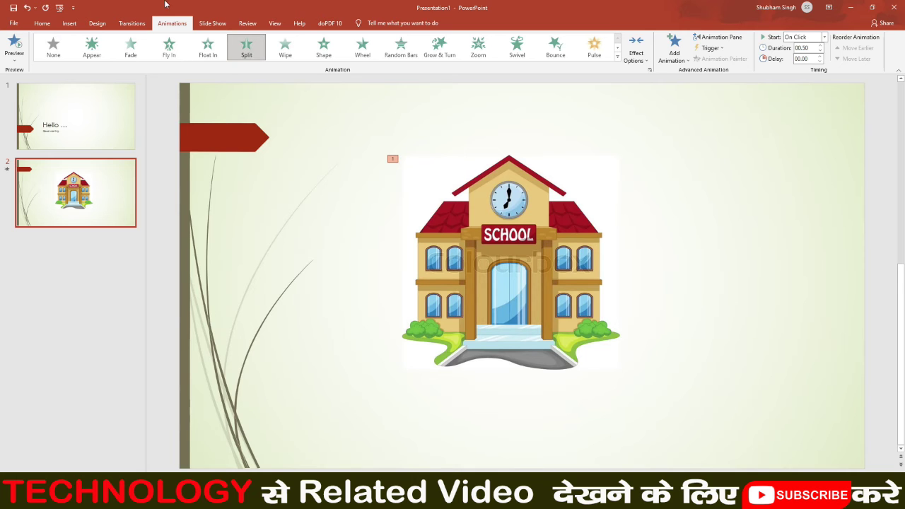
pyautogui.click(209, 24)
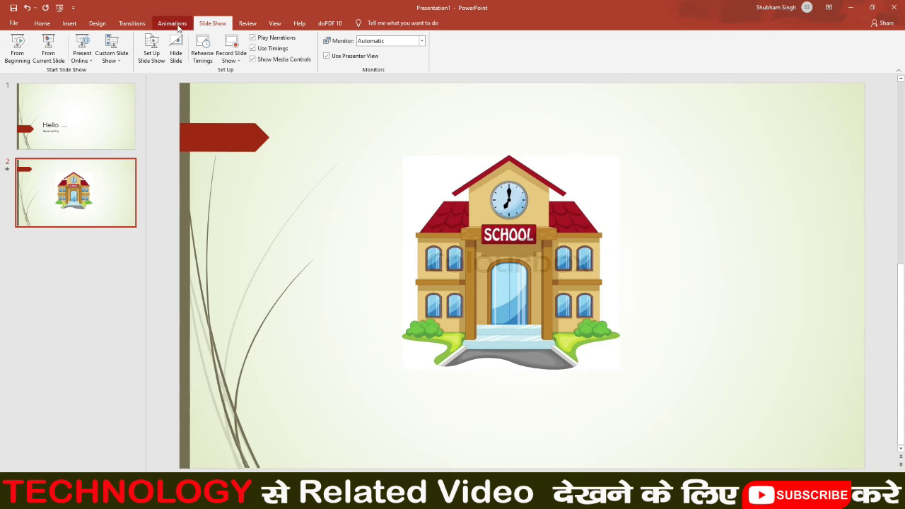
pyautogui.click(177, 25)
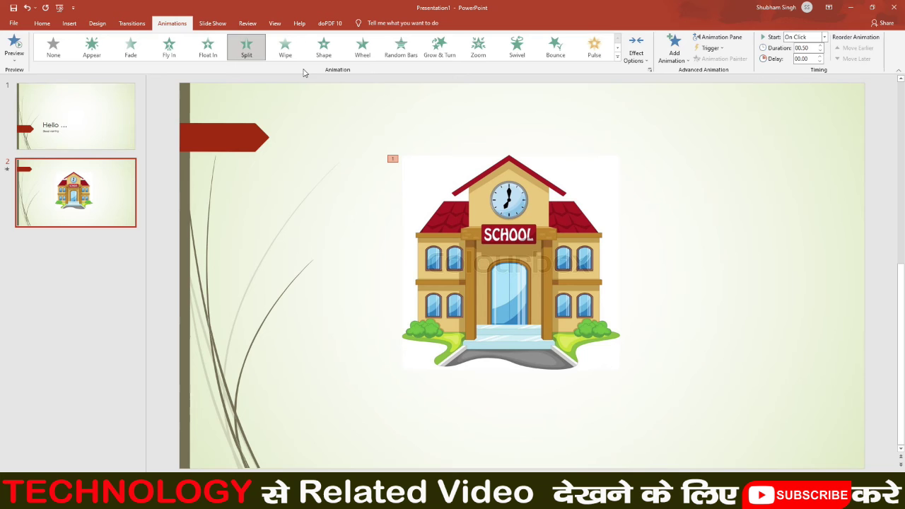
# Check the Hello title and Good Morning subtitle on slide 1, then return to slide 2
pyautogui.click(89, 124)
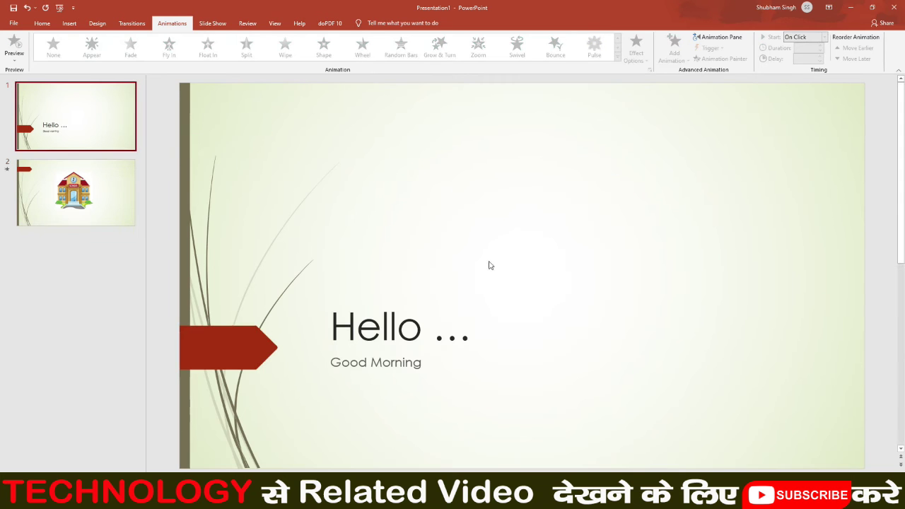
pyautogui.click(421, 327)
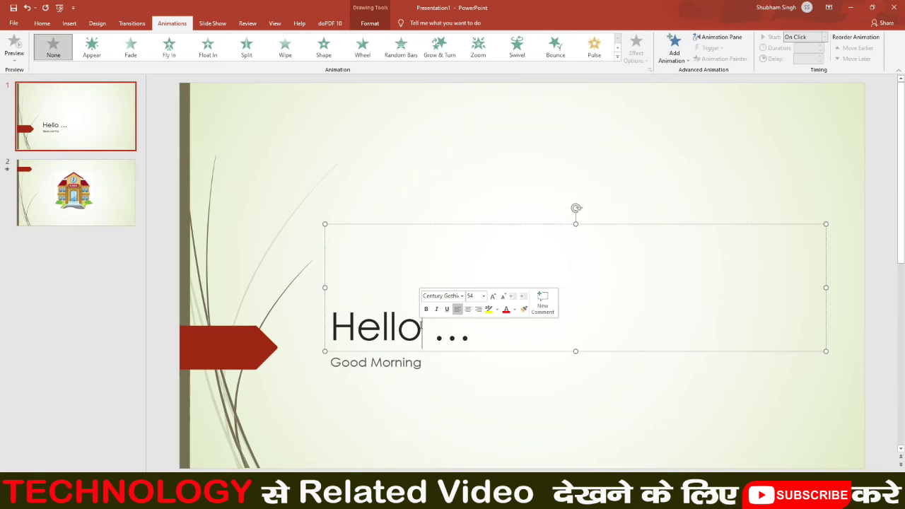
pyautogui.click(394, 362)
pyautogui.click(92, 212)
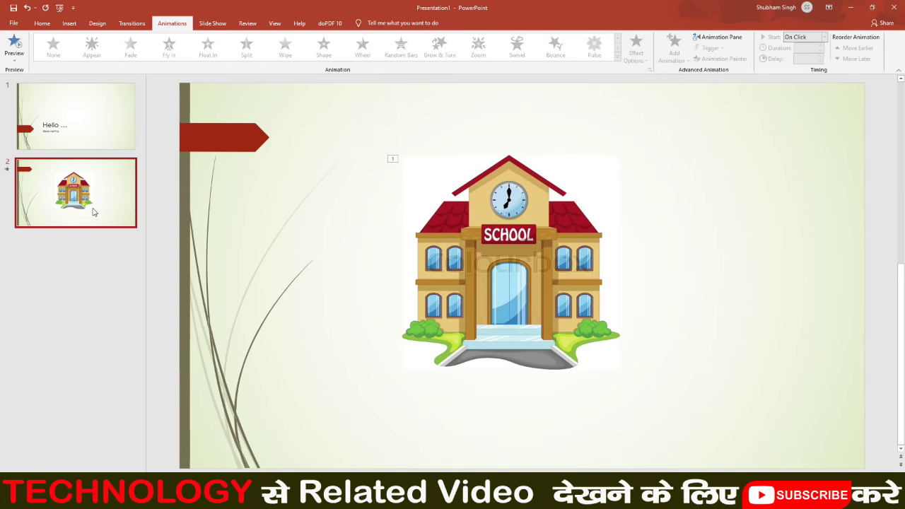
# Save the presentation to Downloads as a PowerPoint Presentation named 'Check'
pyautogui.click(12, 24)
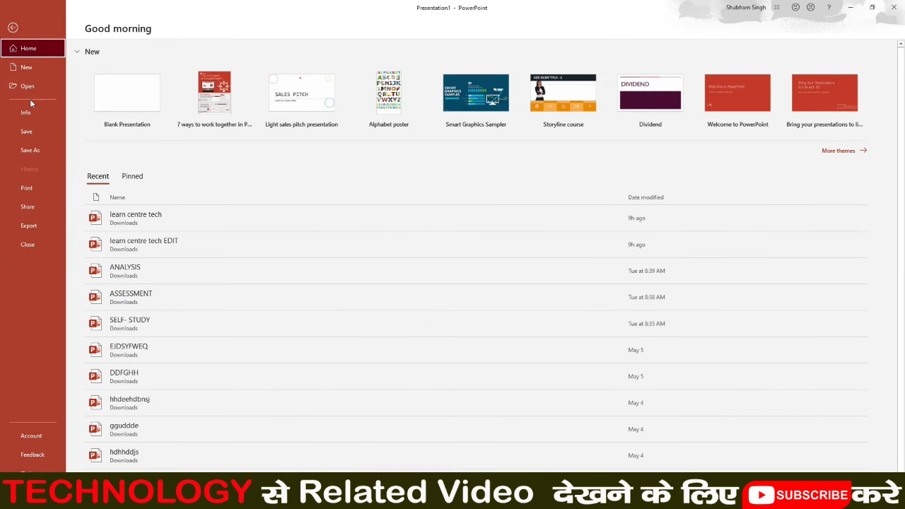
pyautogui.click(33, 154)
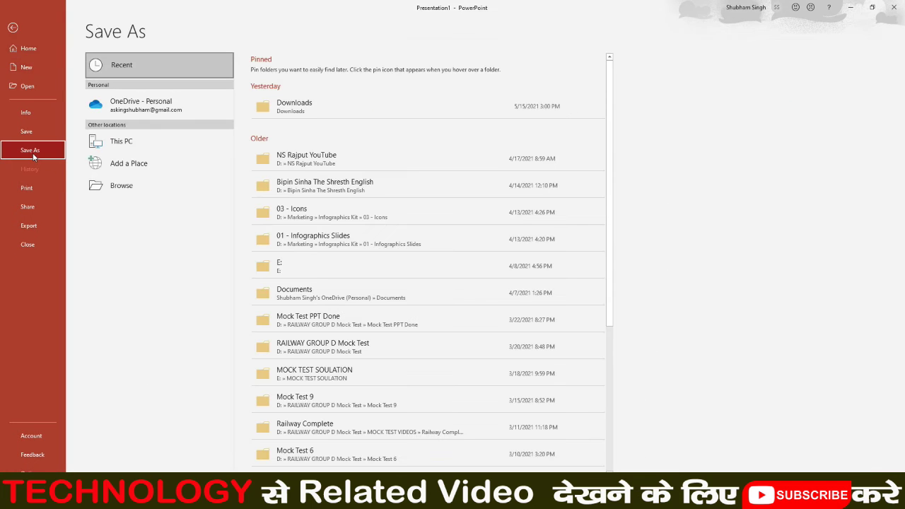
pyautogui.click(311, 103)
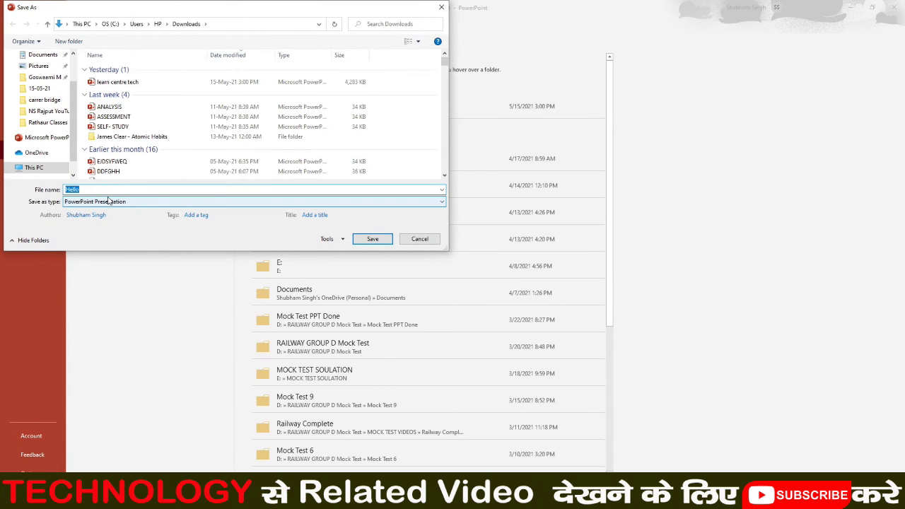
pyautogui.click(111, 202)
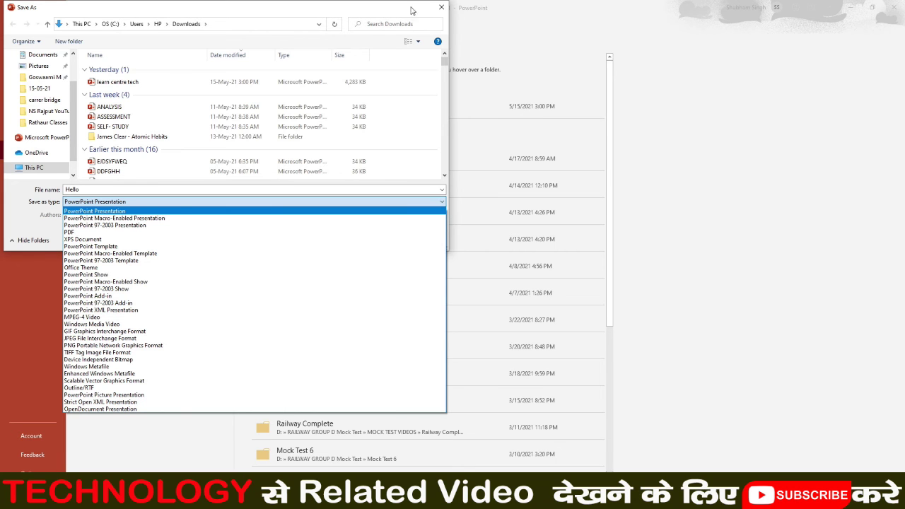
pyautogui.click(94, 210)
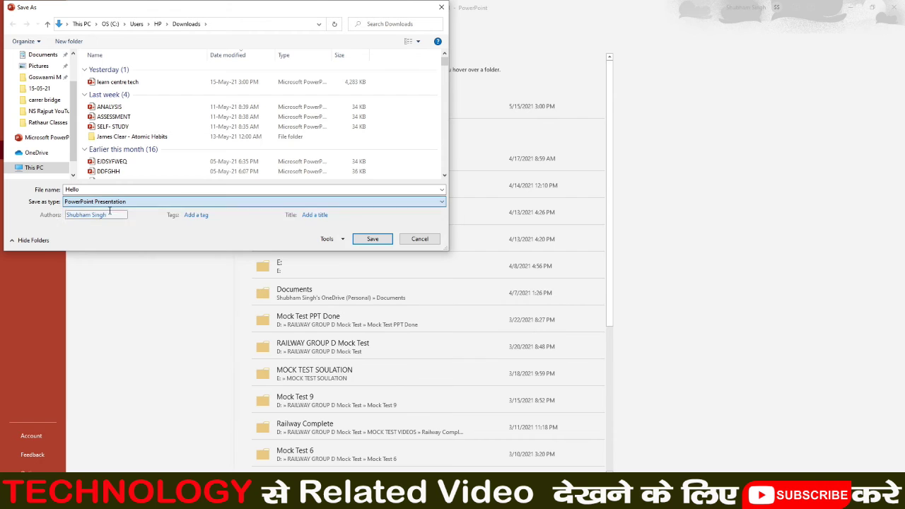
pyautogui.doubleClick(94, 190)
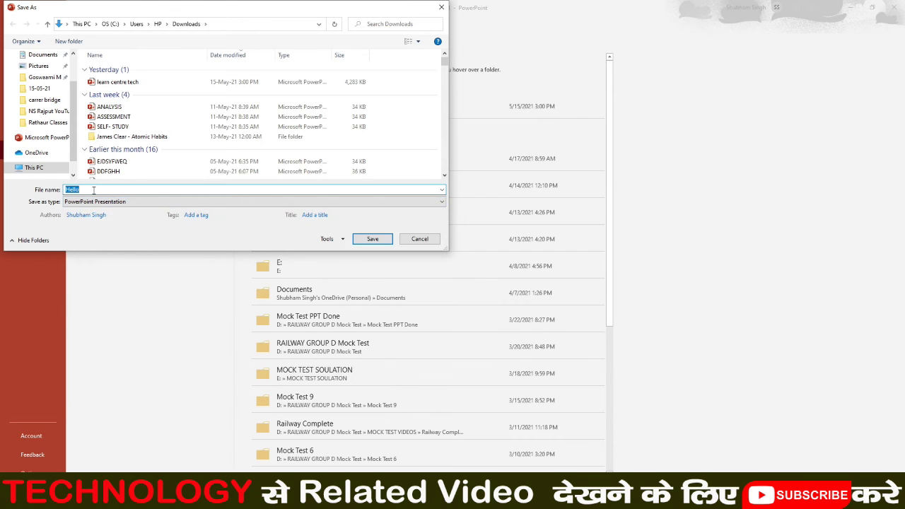
pyautogui.write('Check')
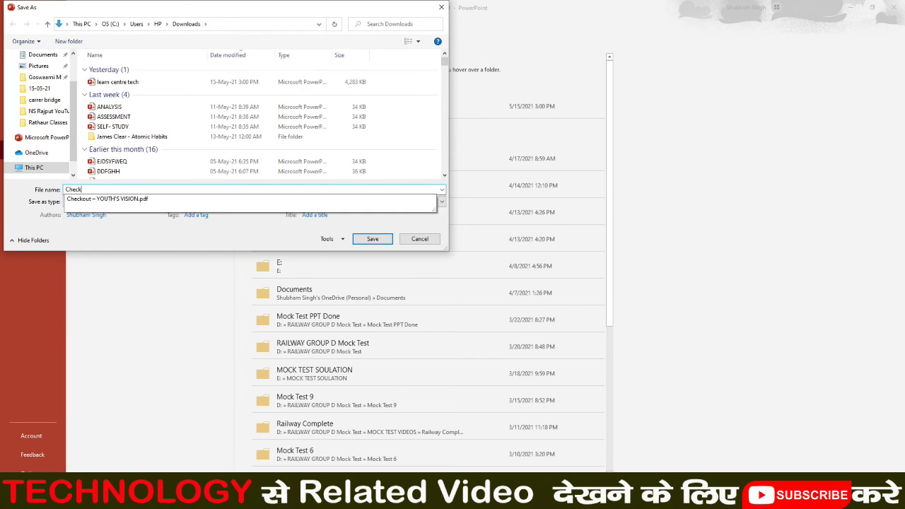
pyautogui.press('Return')
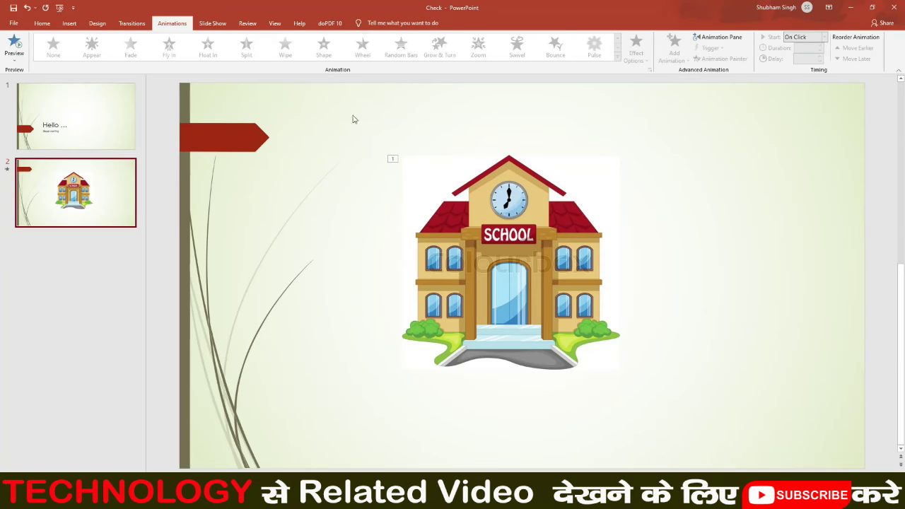